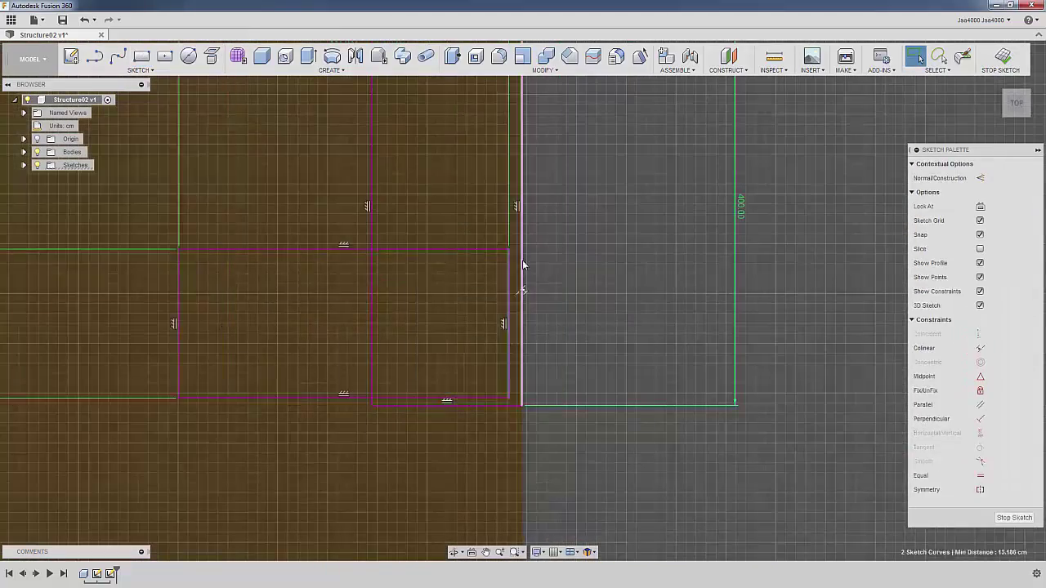
Step: Zoom the view on the extruded frame and the brace sketch
scroll(479, 277, down, 5)
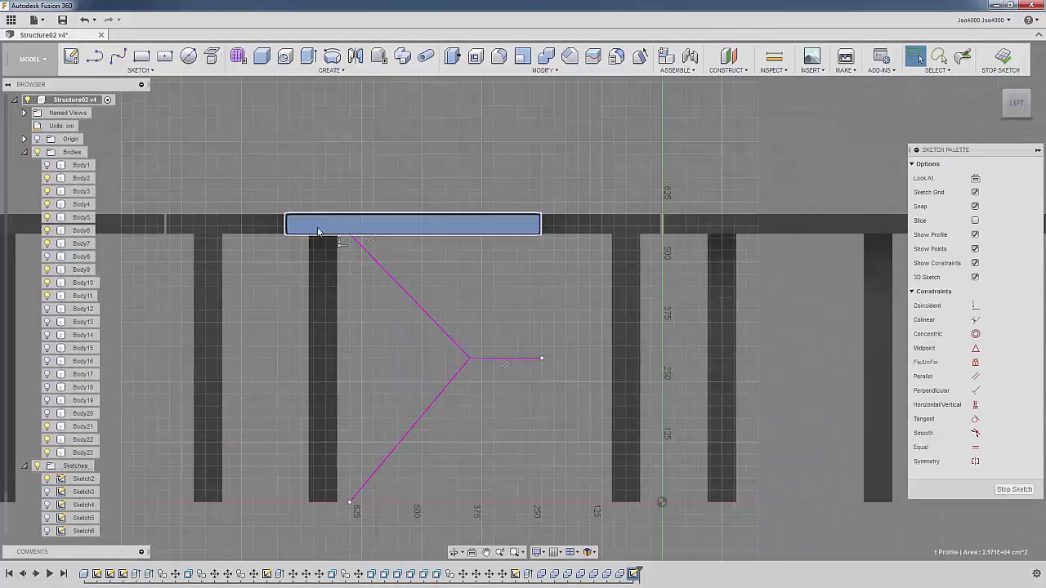
Step: Offset the diagonal Y brace lines to give the braces a width
click(140, 69)
click(82, 228)
click(140, 70)
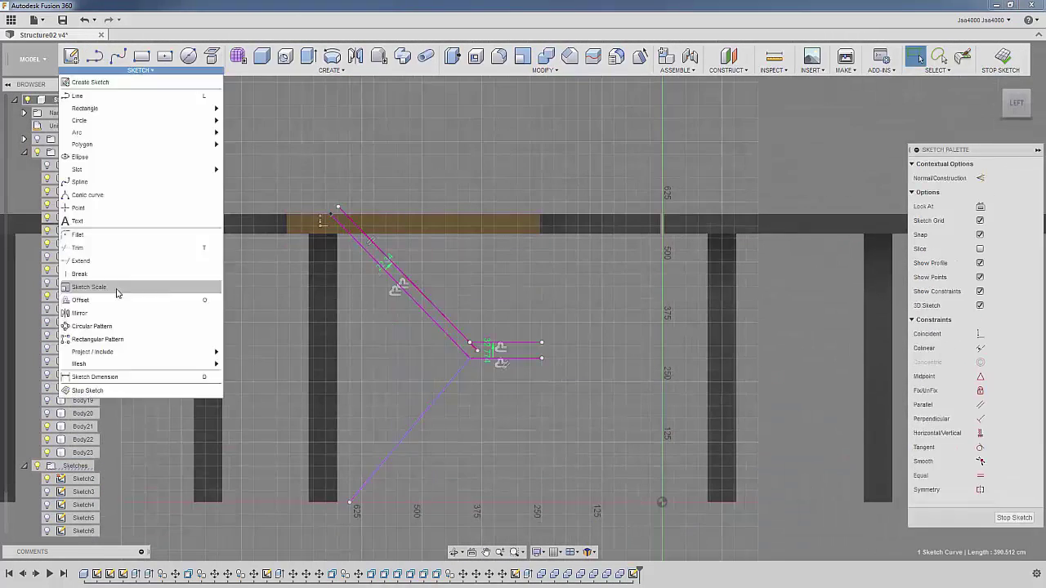
click(114, 285)
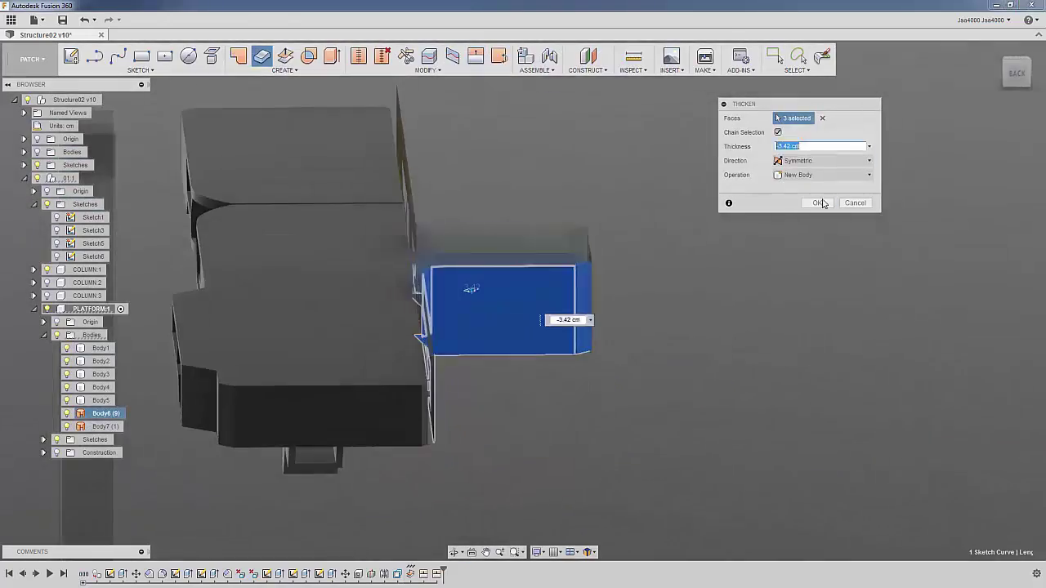
Step: Thicken the selected platform faces into new bodies
click(820, 203)
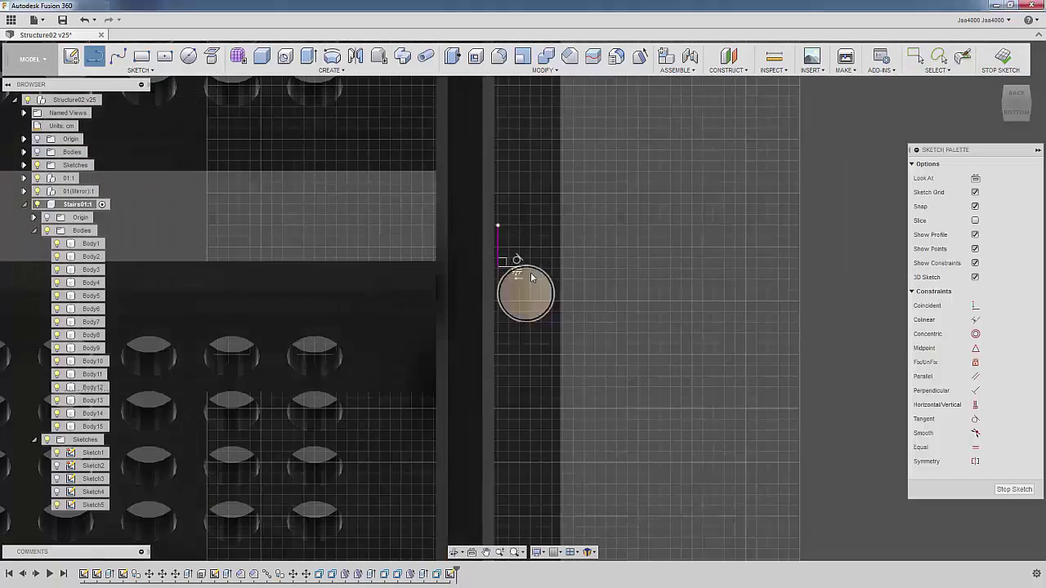
Step: Begin drawing a bracket line beside the circular profile in the new sketch
click(532, 278)
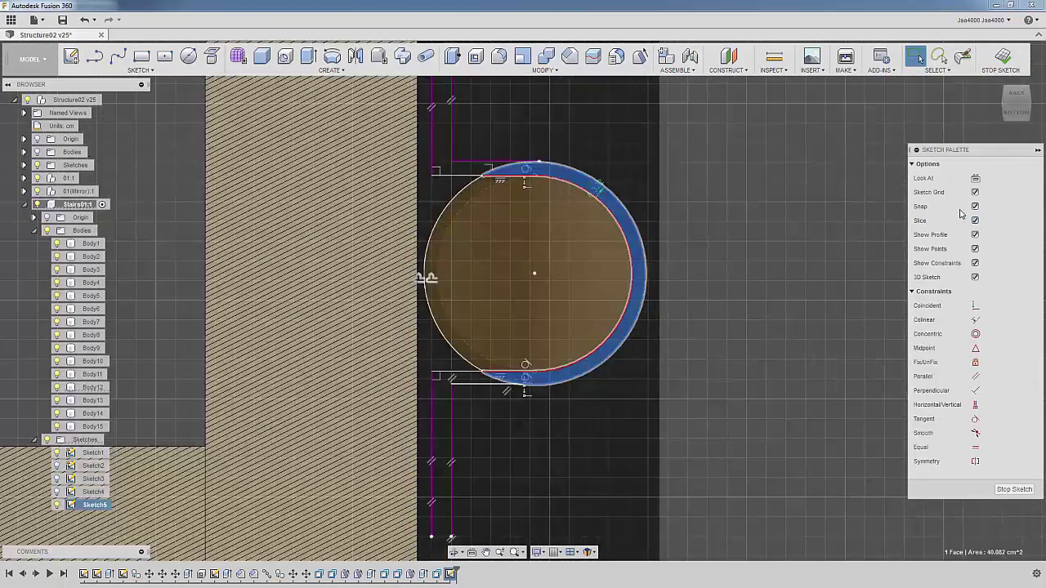
Step: Turn off Slice in the Sketch Palette so the full bodies show
click(974, 220)
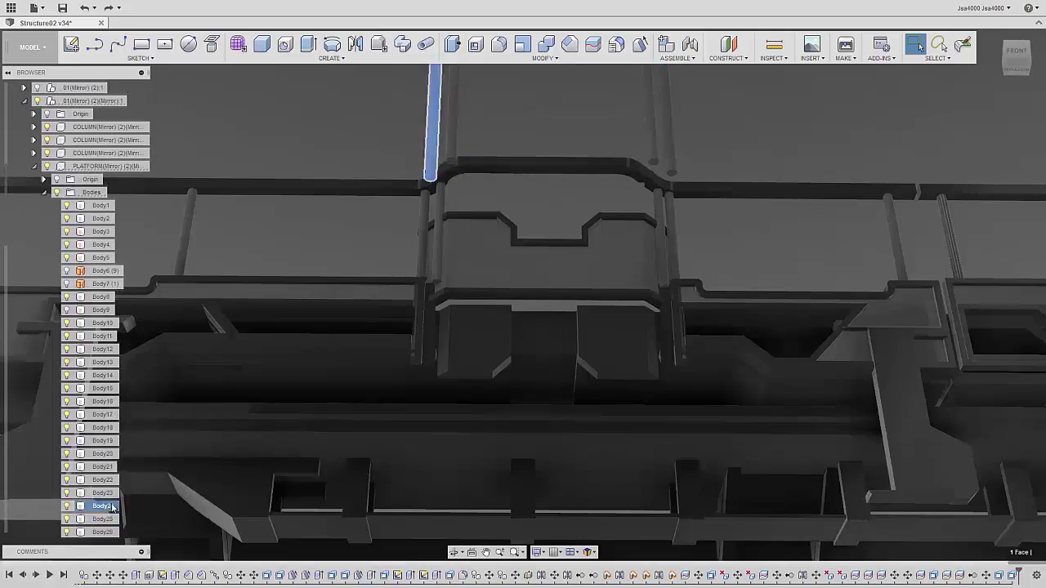
Step: Save a new version of the Structure02 design
click(501, 304)
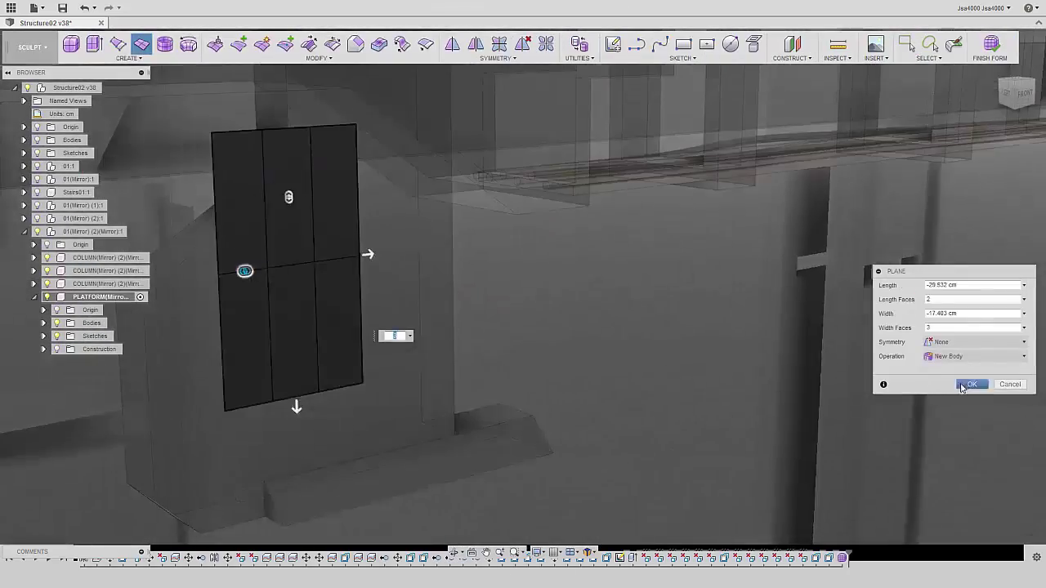
Step: Orbit the model to view the form plane from the side
shift+middle_drag(587, 344, 719, 283)
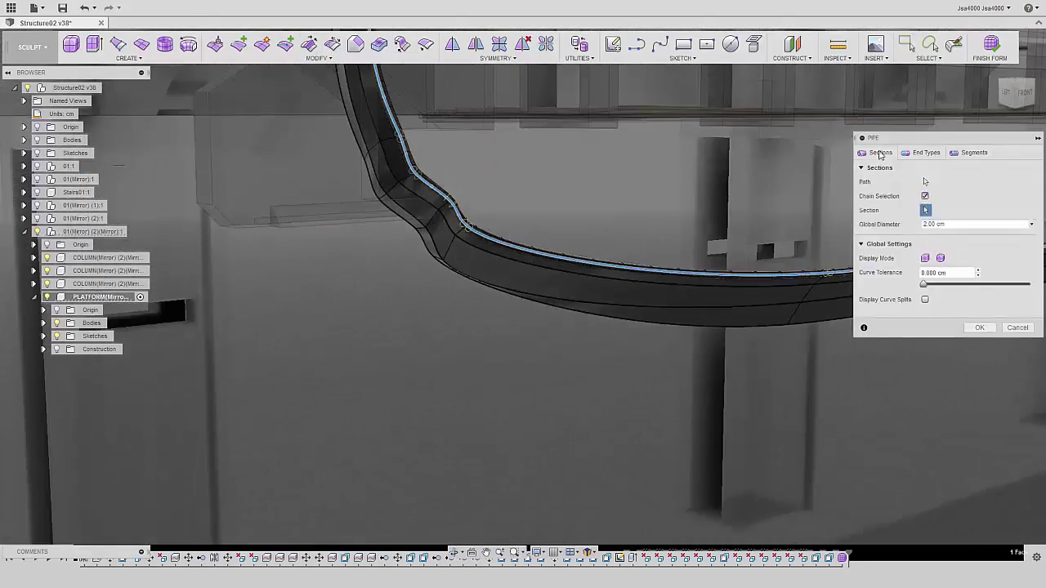
Step: Use the whole curved rail line as the pipe's path
click(683, 312)
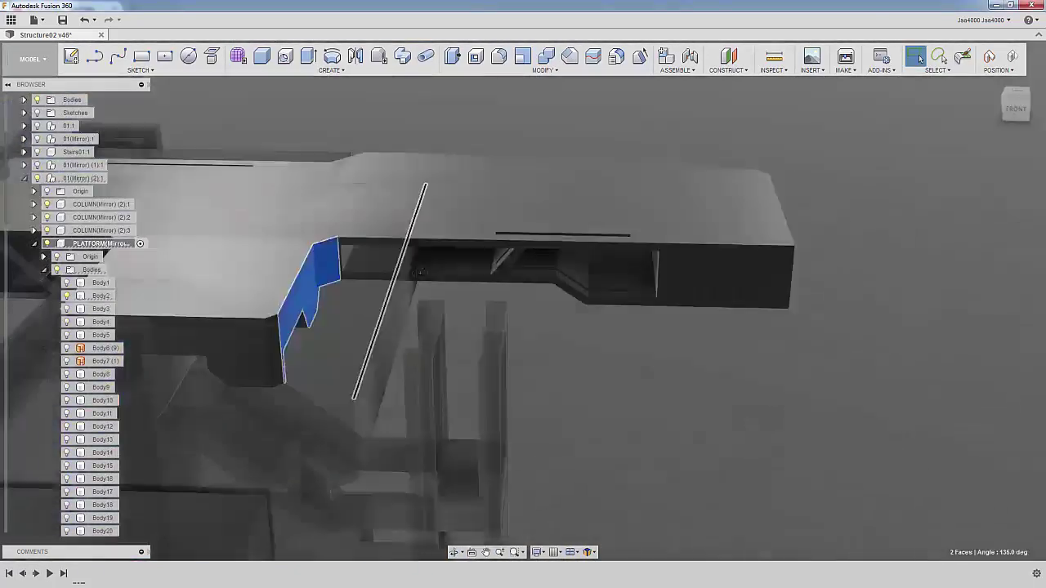
Step: Select the side face of Body2 on the platform
click(221, 301)
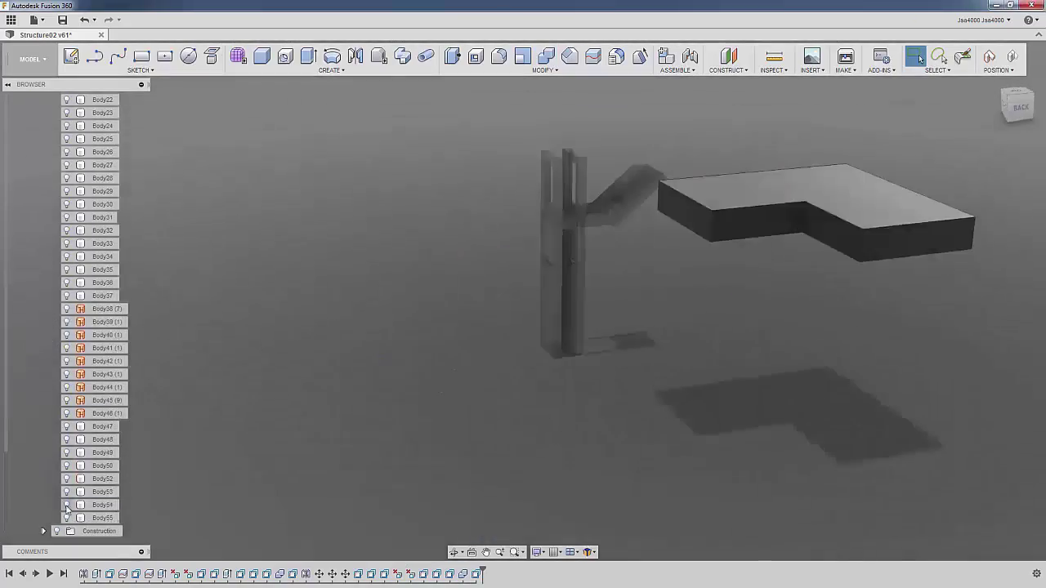
Step: Orbit the model to view the railed platform from another angle
shift+middle_drag(622, 334, 749, 237)
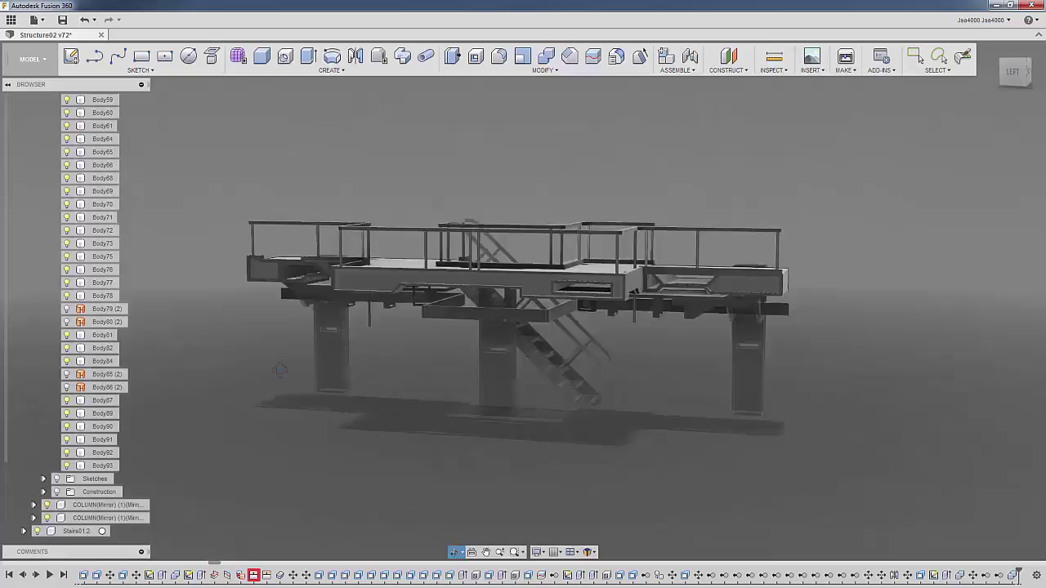
Step: Orbit the model to view the completed two-level steel structure from above
shift+middle_drag(280, 369, 343, 324)
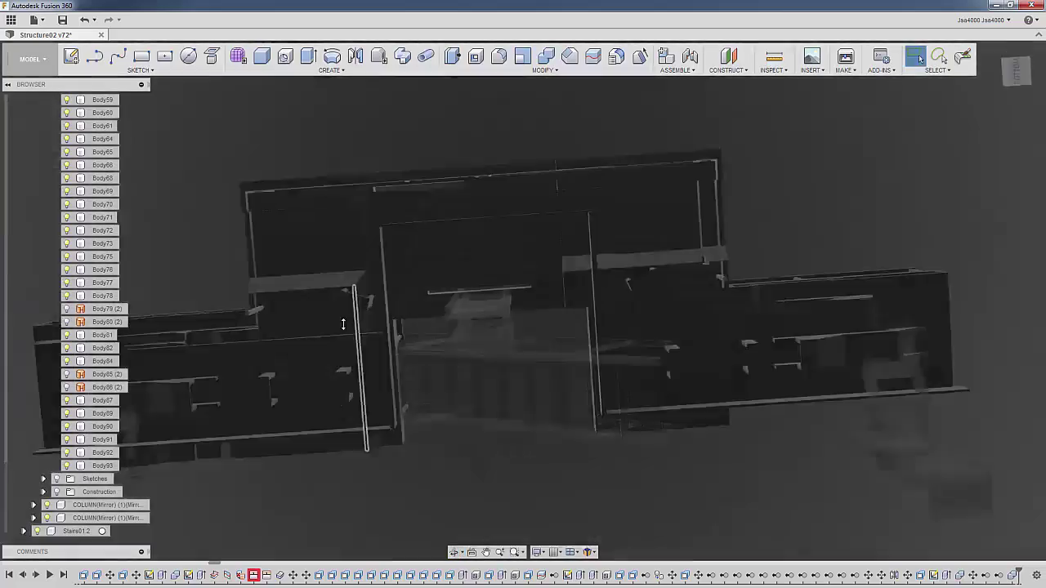